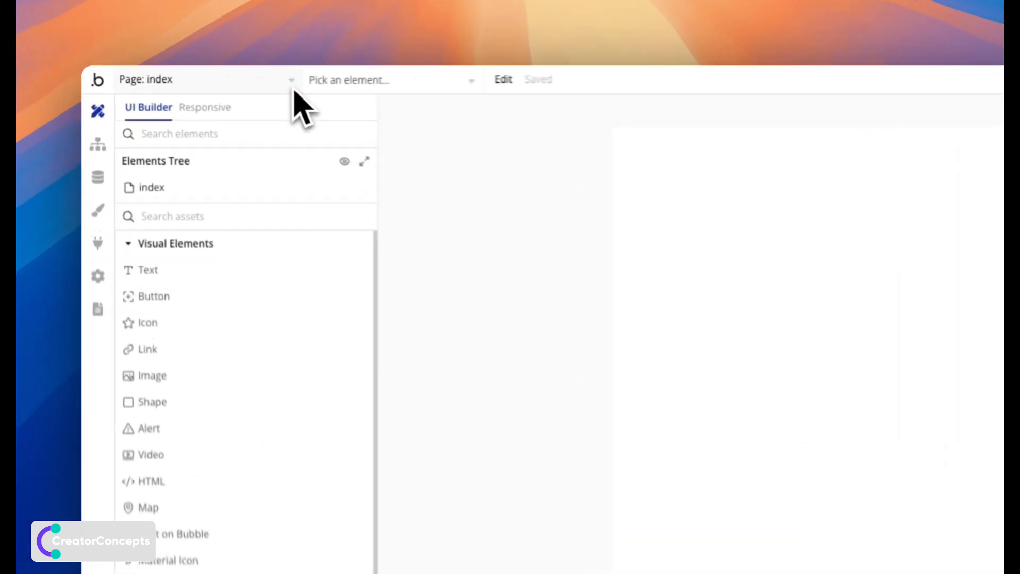
Start a new AI-generated page and choose Landing Page from the full list of page types
{"action": "left_click", "coordinate": [294, 91]}
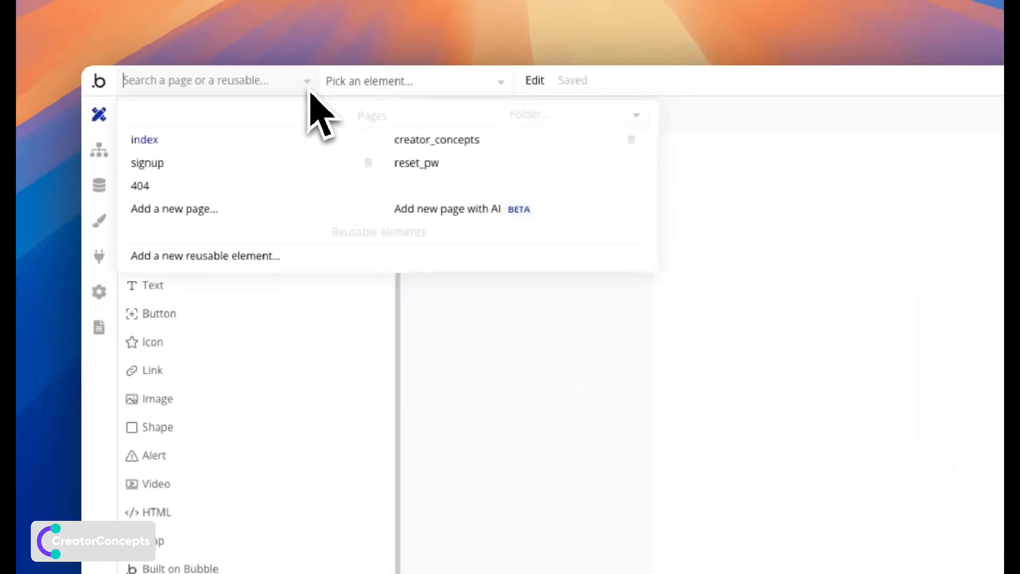
{"action": "left_click", "coordinate": [405, 204]}
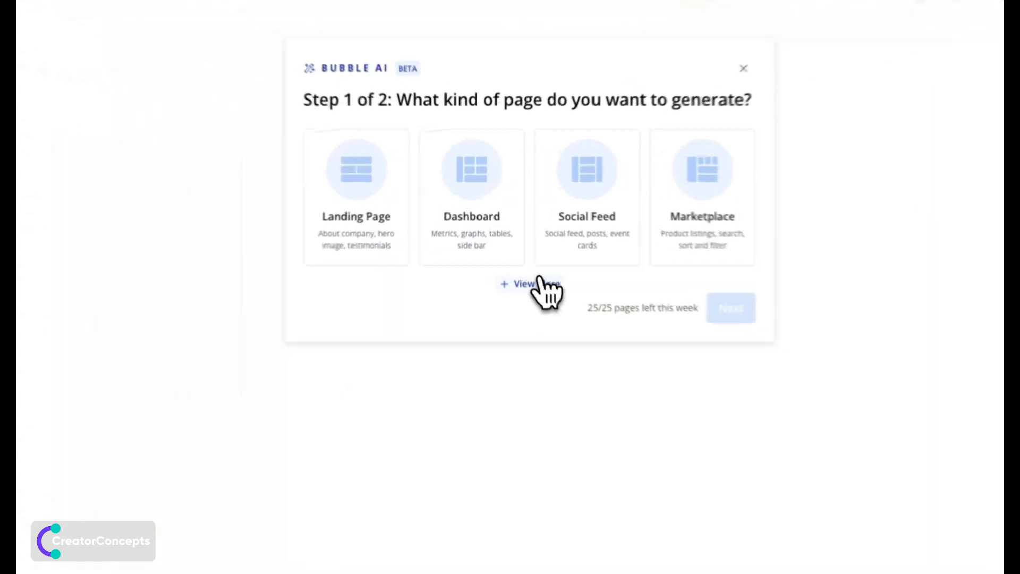
{"action": "left_click", "coordinate": [538, 283]}
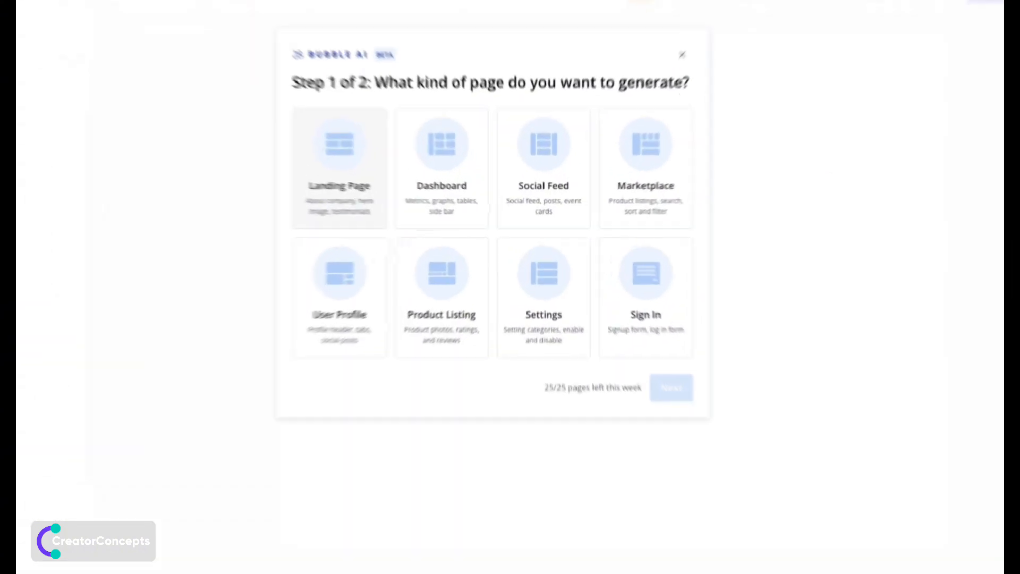
{"action": "left_click", "coordinate": [433, 230]}
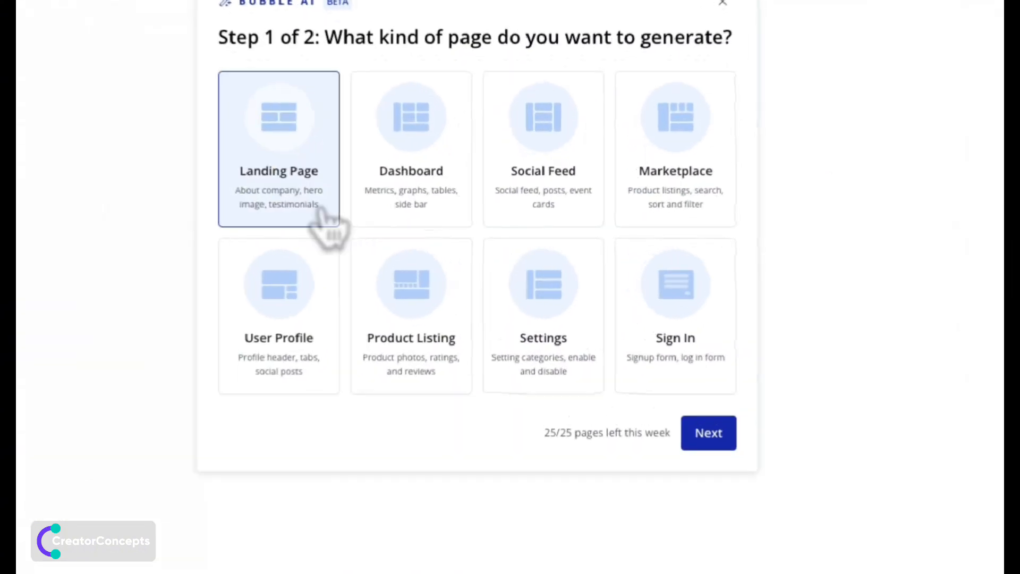
{"action": "left_click", "coordinate": [710, 433]}
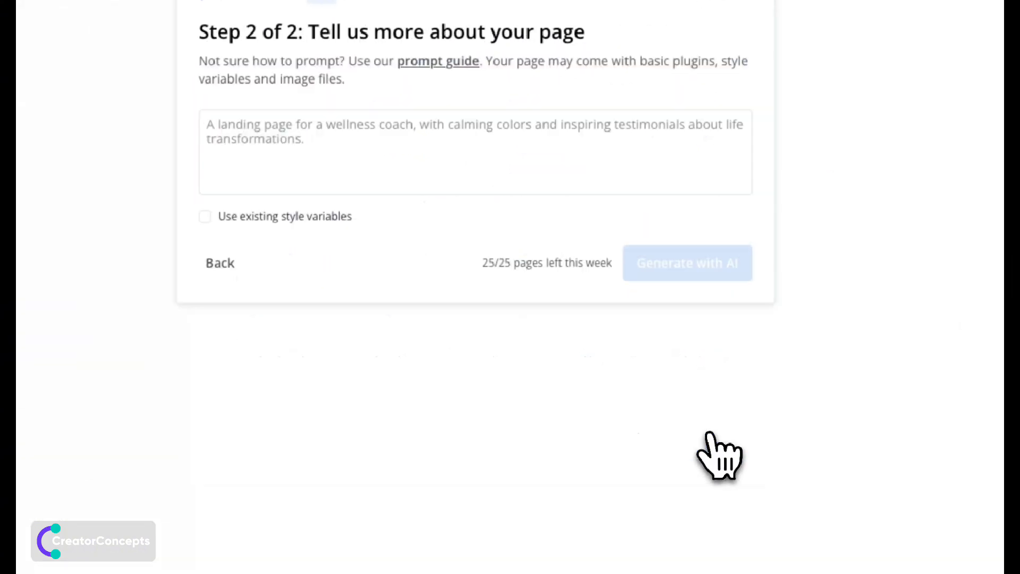
Generate a landing page for a marketplace selling used laptops, desktops and accessories in excellent condition, with header, hero, features, testimonial, team, pricing and FAQ sections
{"action": "left_click", "coordinate": [445, 144]}
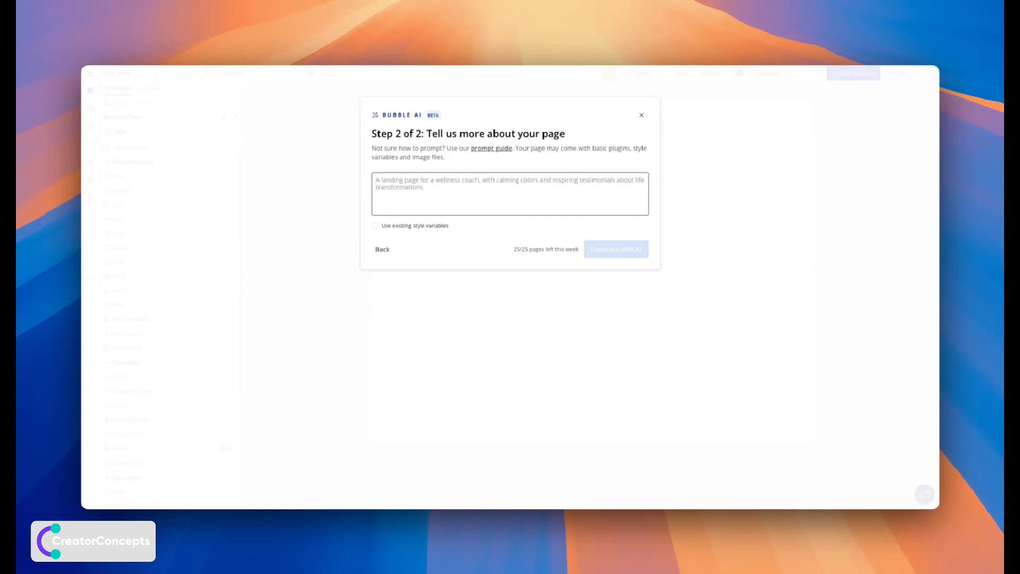
{"action": "type", "text": "Create a landing page for a marketplace that sells used computer equipment like laptops, desktops, and accessories in excellent condition. Include a header, hero, features, testimonial, team, pricing and FAQ section"}
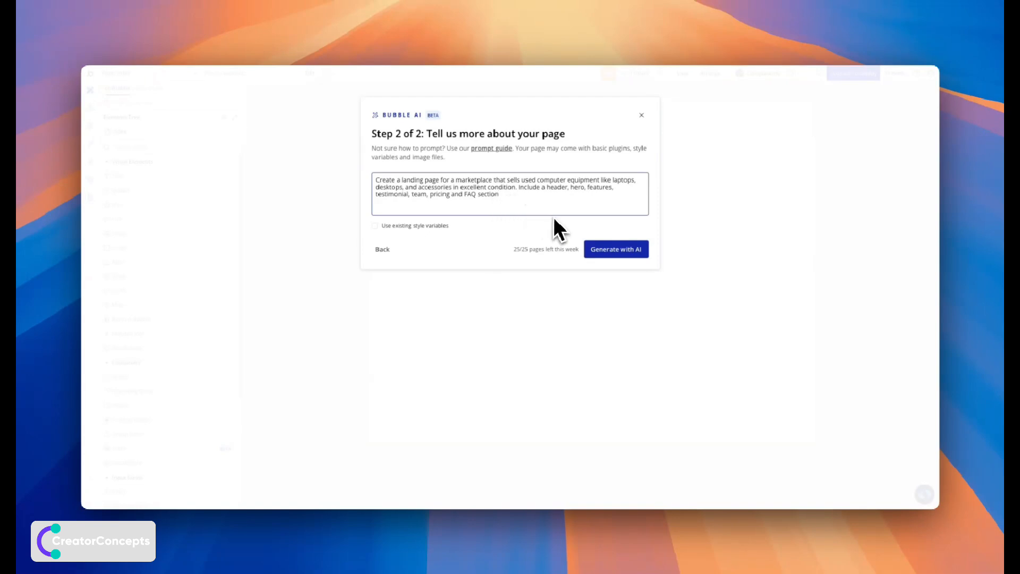
{"action": "left_click", "coordinate": [623, 250]}
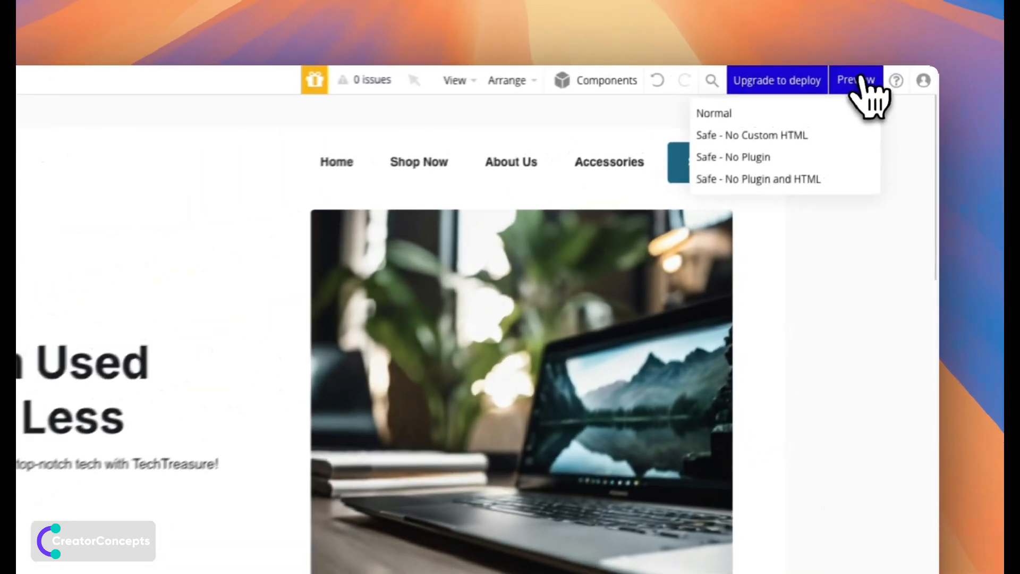
Preview the generated page and try the Slow and Step-by-step debugger modes before returning to Normal
{"action": "left_click", "coordinate": [894, 75]}
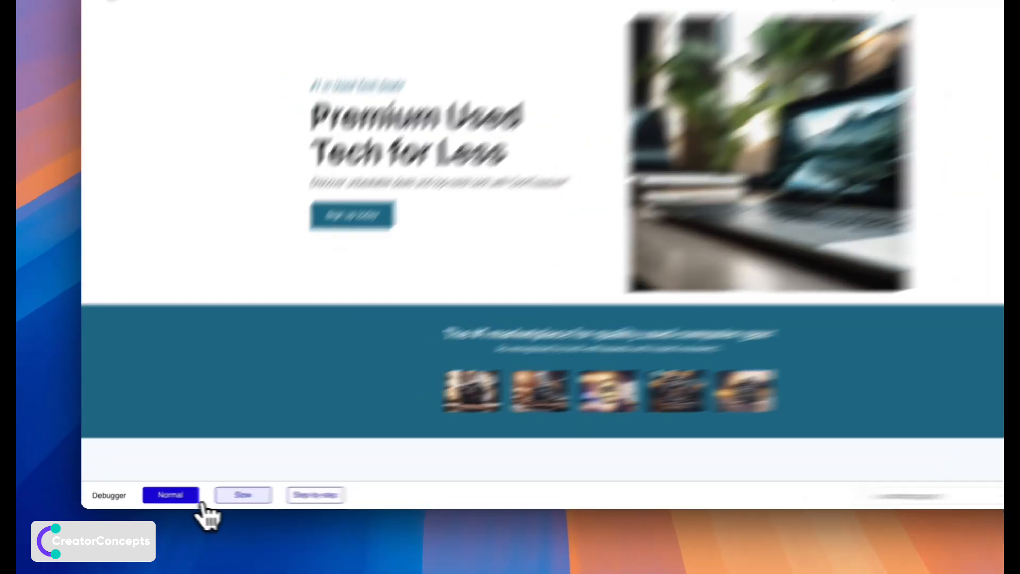
{"action": "left_click", "coordinate": [214, 498]}
{"action": "left_click", "coordinate": [273, 497]}
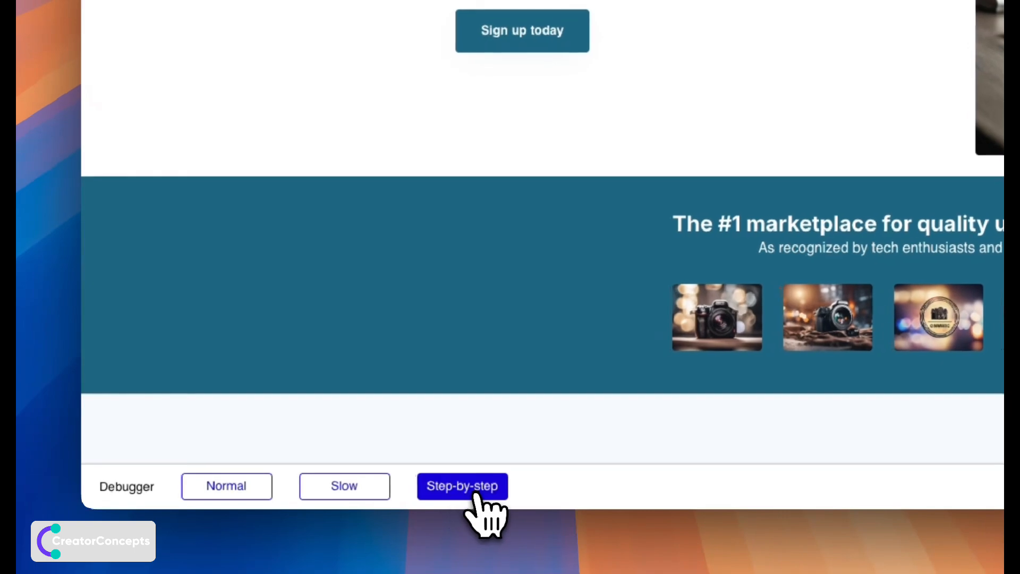
{"action": "left_click", "coordinate": [242, 494]}
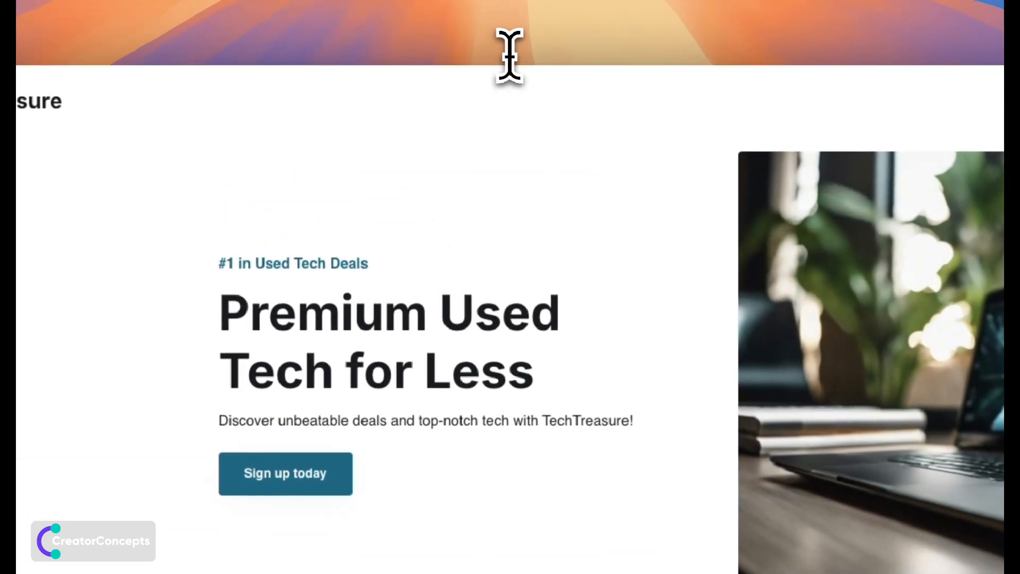
Hide the debugger by setting debug_mode=false in the preview page's URL and reload the page
{"action": "key", "text": "super+l"}
{"action": "key", "text": "BackSpace"}
{"action": "key", "text": "BackSpace"}
{"action": "key", "text": "BackSpace"}
{"action": "key", "text": "BackSpace"}
{"action": "type", "text": "false"}
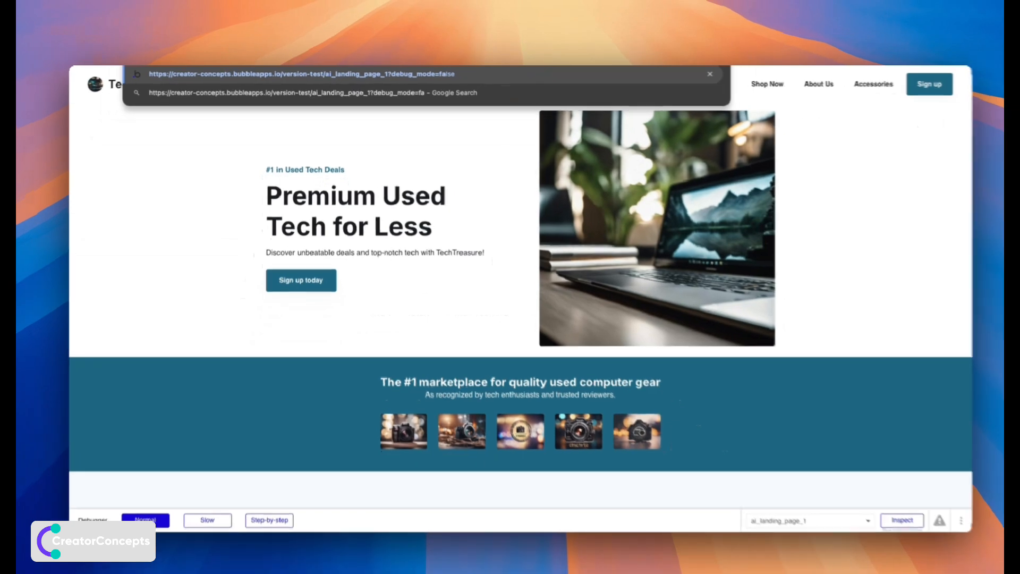
{"action": "key", "text": "Return"}
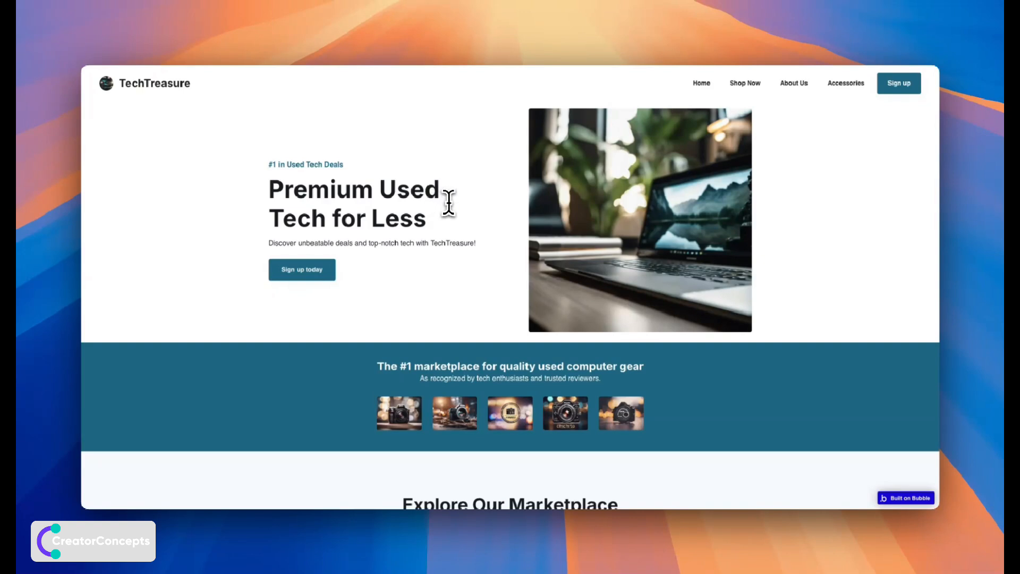
Review every section of the previewed page down to the footer, and check its phone layouts in the multi-device viewer
{"action": "scroll", "coordinate": [449, 202], "scroll_direction": "down", "scroll_amount": 5}
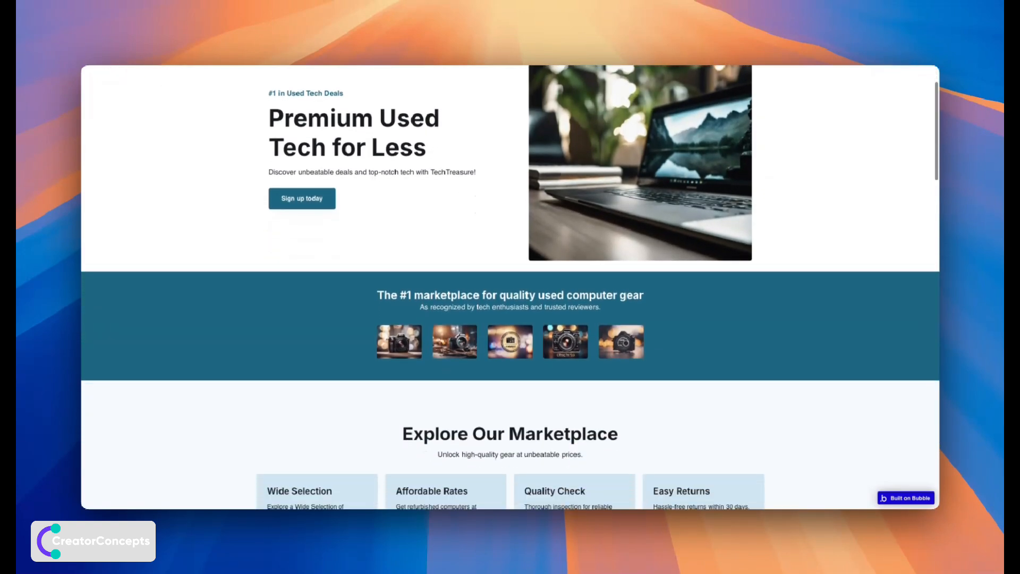
{"action": "scroll", "coordinate": [450, 202], "scroll_direction": "down", "scroll_amount": 10}
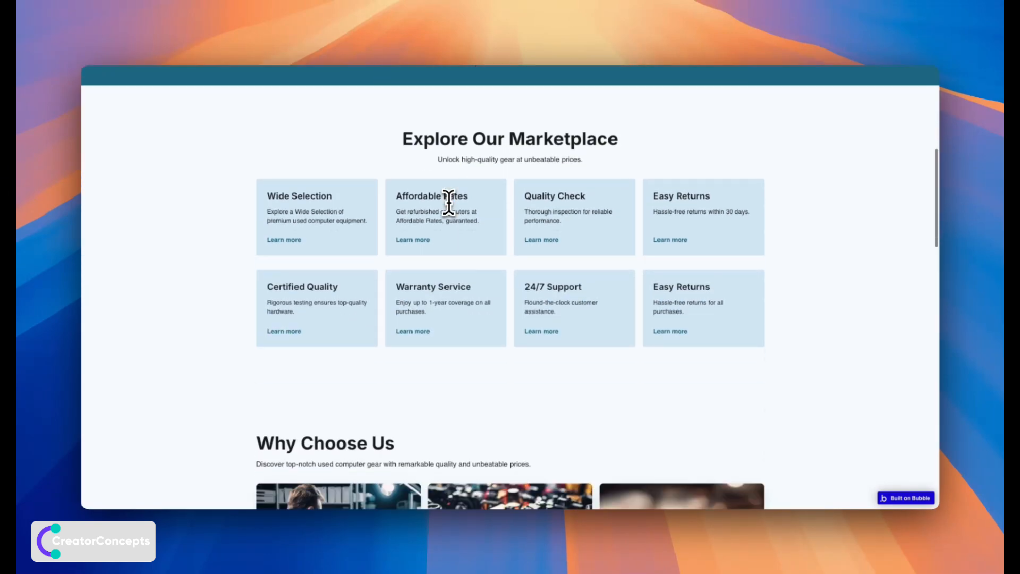
{"action": "scroll", "coordinate": [450, 202], "scroll_direction": "down", "scroll_amount": 12}
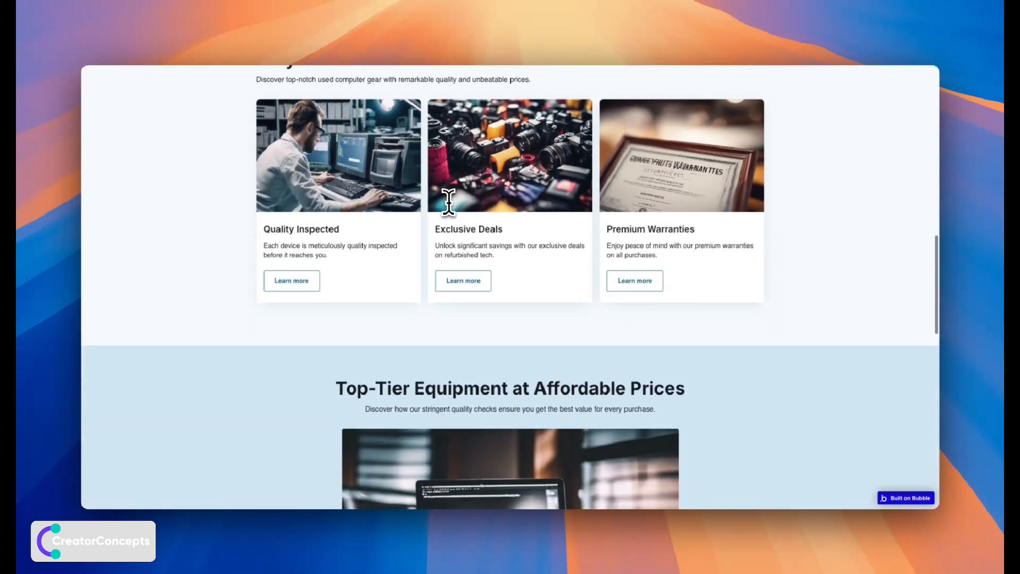
{"action": "scroll", "coordinate": [449, 202], "scroll_direction": "down", "scroll_amount": 13}
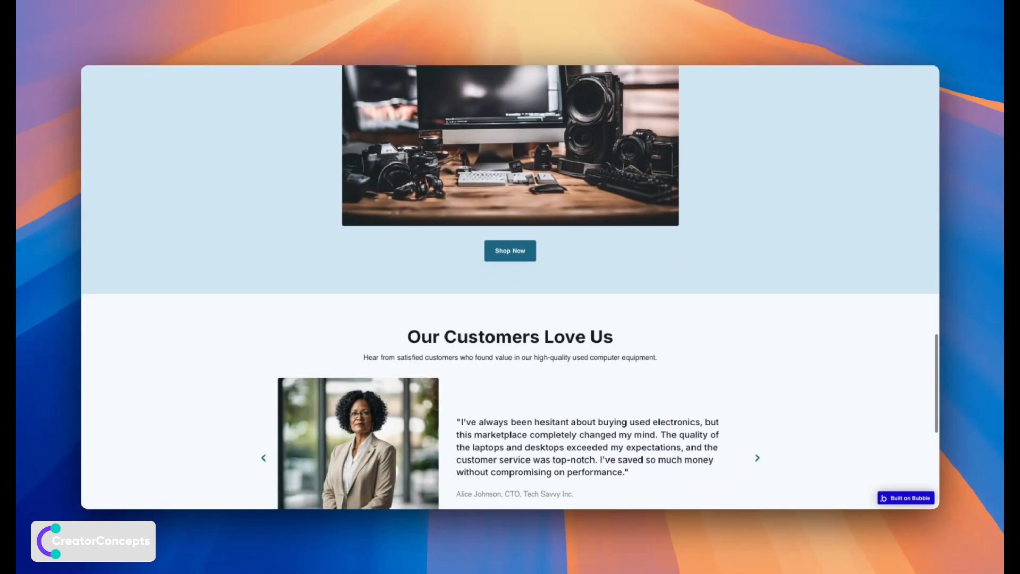
{"action": "scroll", "coordinate": [449, 202], "scroll_direction": "down", "scroll_amount": 6}
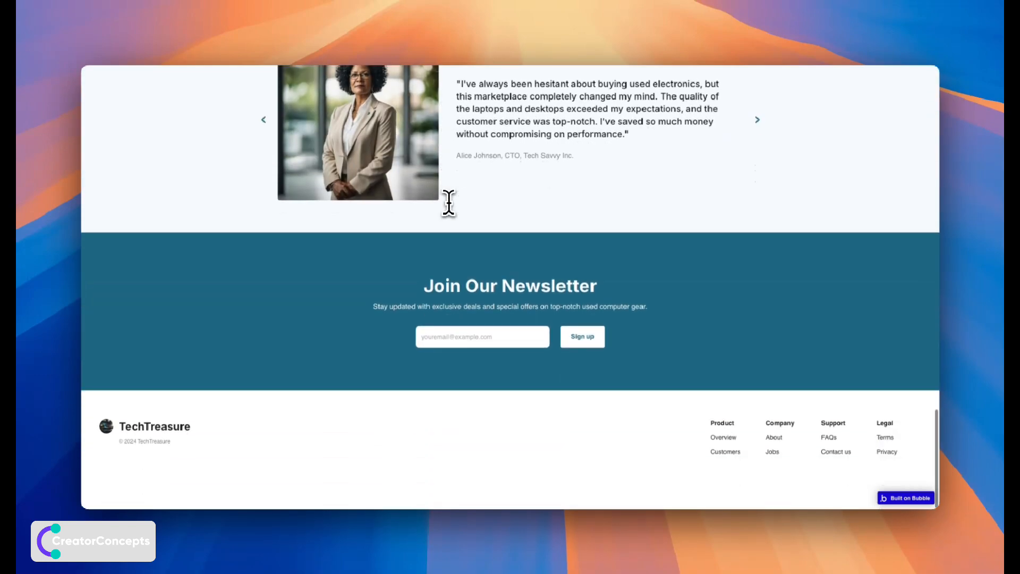
{"action": "scroll", "coordinate": [449, 203], "scroll_direction": "up", "scroll_amount": 20}
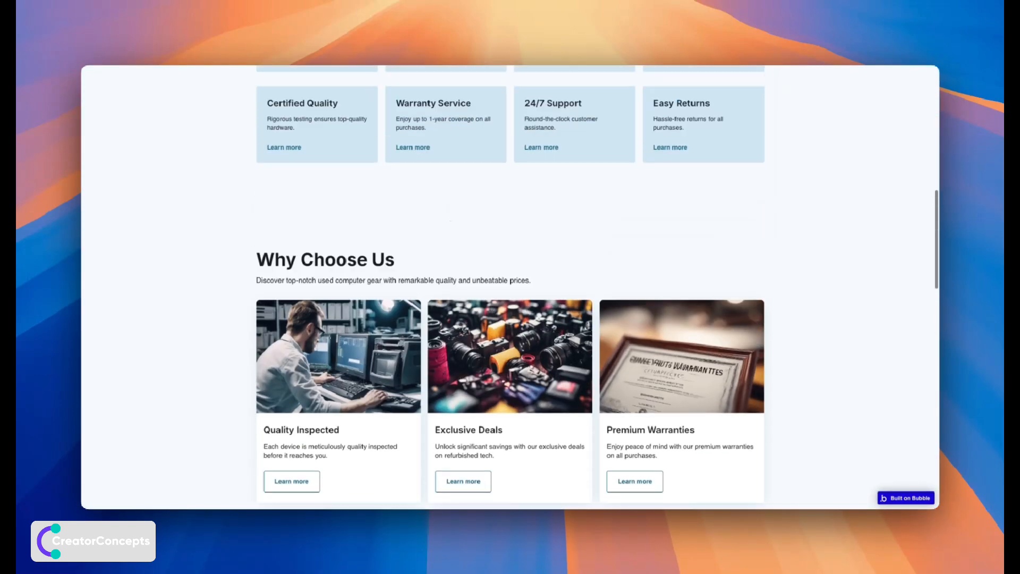
{"action": "scroll", "coordinate": [449, 202], "scroll_direction": "up", "scroll_amount": 3}
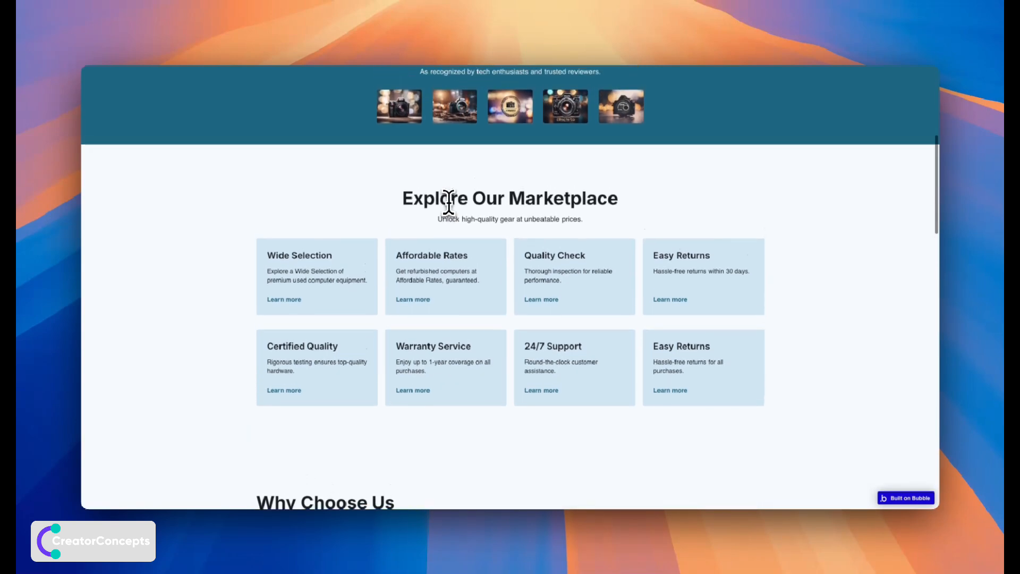
{"action": "scroll", "coordinate": [450, 203], "scroll_direction": "up", "scroll_amount": 8}
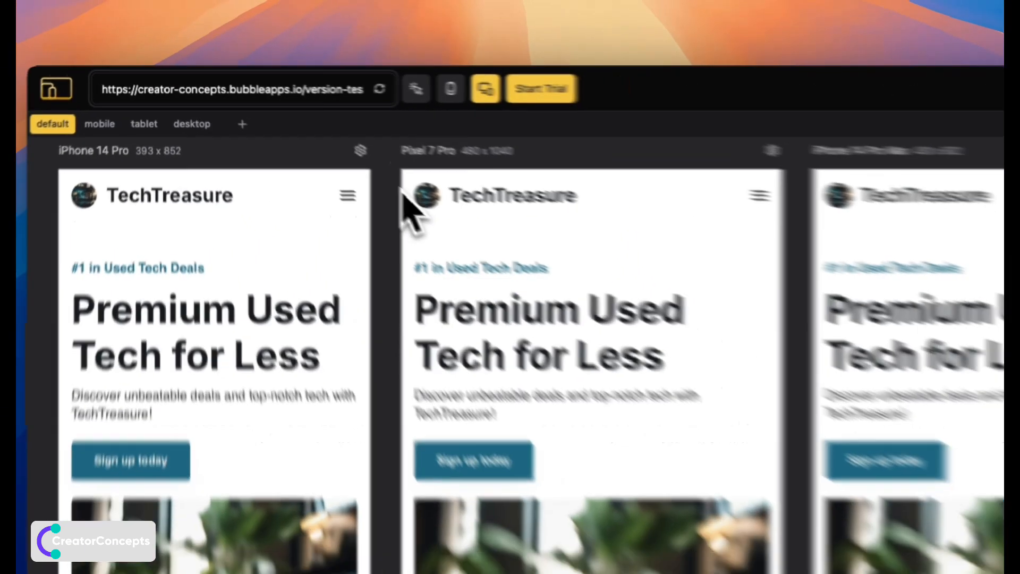
{"action": "scroll", "coordinate": [279, 211], "scroll_direction": "down", "scroll_amount": 2}
{"action": "scroll", "coordinate": [279, 210], "scroll_direction": "up", "scroll_amount": 2}
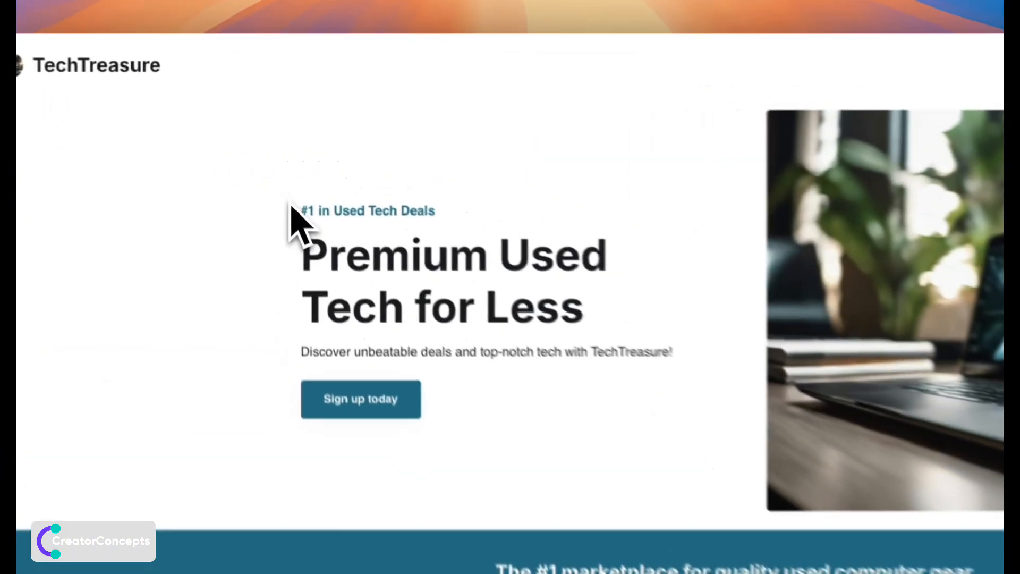
Examine the generated copy in the hero section and in the Explore Our Marketplace feature cards
{"action": "left_click_drag", "start_coordinate": [267, 164], "coordinate": [345, 186]}
{"action": "left_click_drag", "start_coordinate": [463, 266], "coordinate": [758, 398]}
{"action": "left_click", "coordinate": [586, 328]}
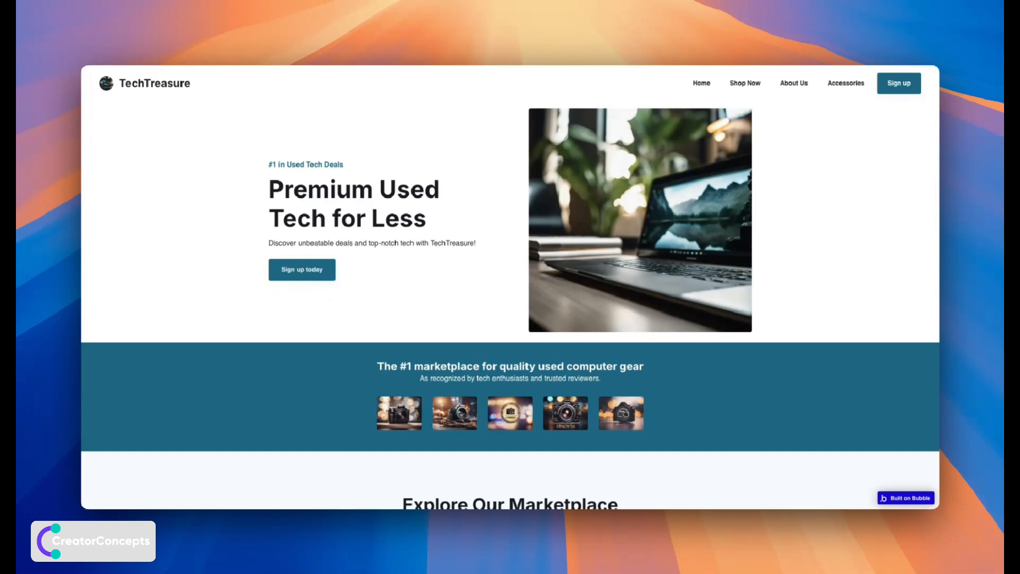
{"action": "scroll", "coordinate": [510, 287], "scroll_direction": "down", "scroll_amount": 4}
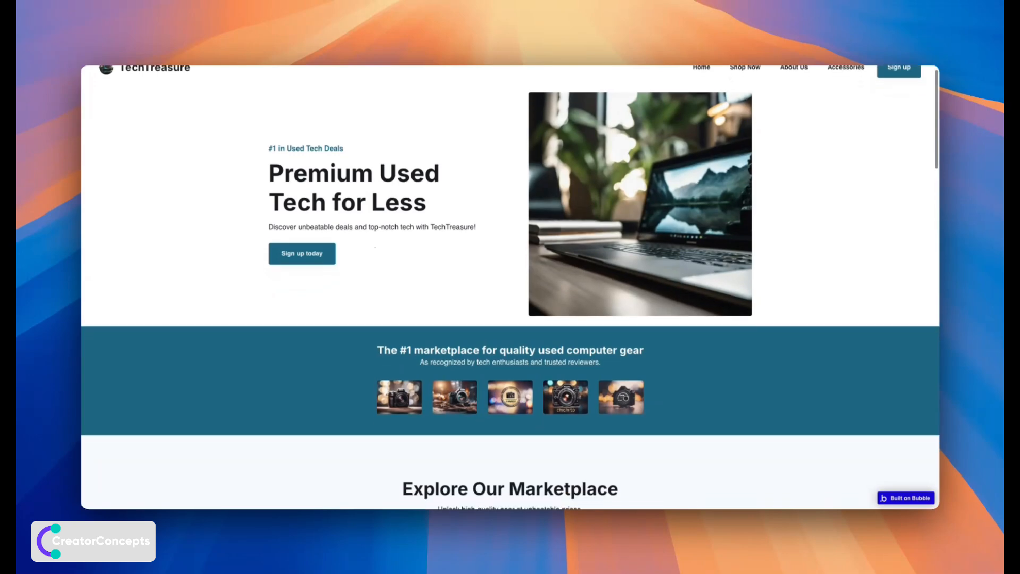
{"action": "scroll", "coordinate": [329, 285], "scroll_direction": "down", "scroll_amount": 3}
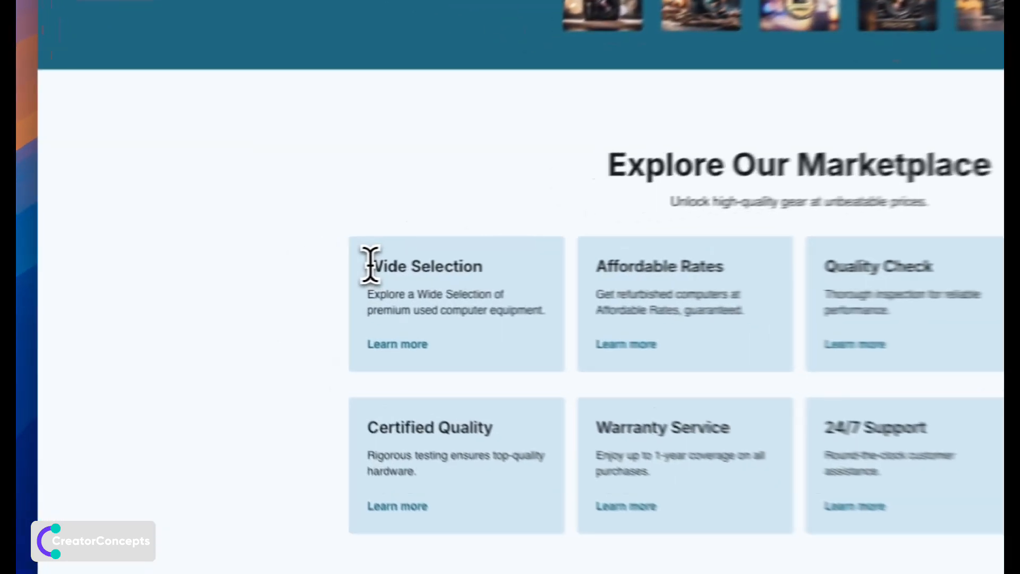
{"action": "left_click_drag", "start_coordinate": [269, 274], "coordinate": [283, 274]}
{"action": "left_click_drag", "start_coordinate": [425, 264], "coordinate": [614, 312]}
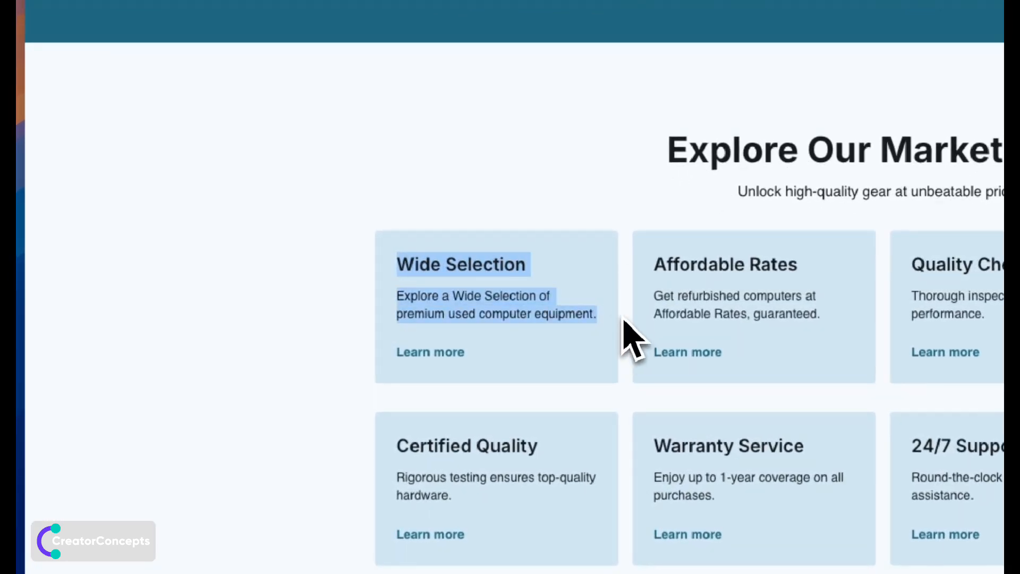
{"action": "left_click", "coordinate": [625, 321]}
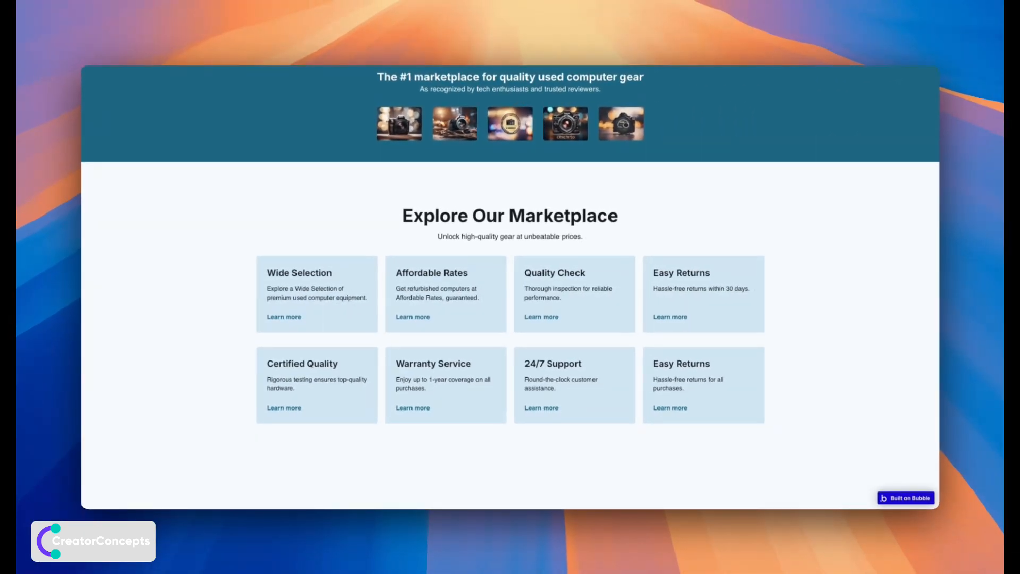
Examine the Why Choose Us, Top-Tier Equipment, customer testimonial, newsletter and footer sections of the page
{"action": "scroll", "coordinate": [381, 305], "scroll_direction": "down", "scroll_amount": 5}
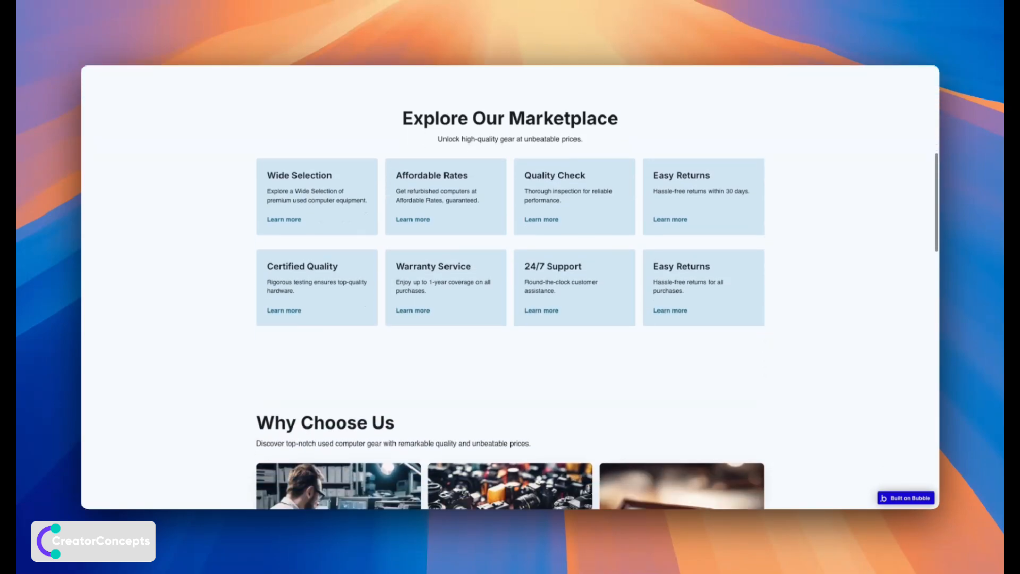
{"action": "scroll", "coordinate": [380, 301], "scroll_direction": "down", "scroll_amount": 4}
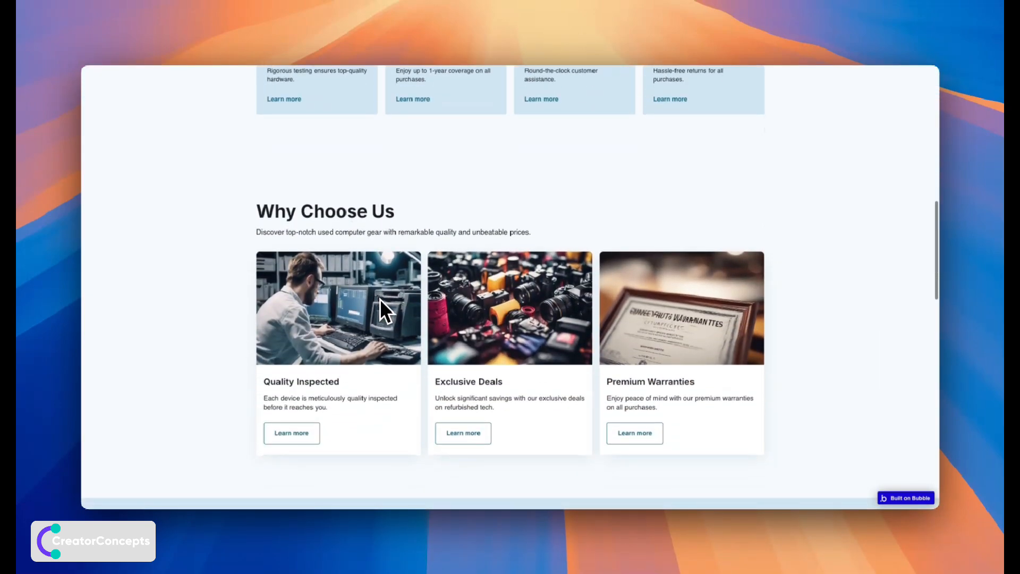
{"action": "scroll", "coordinate": [380, 299], "scroll_direction": "down", "scroll_amount": 9}
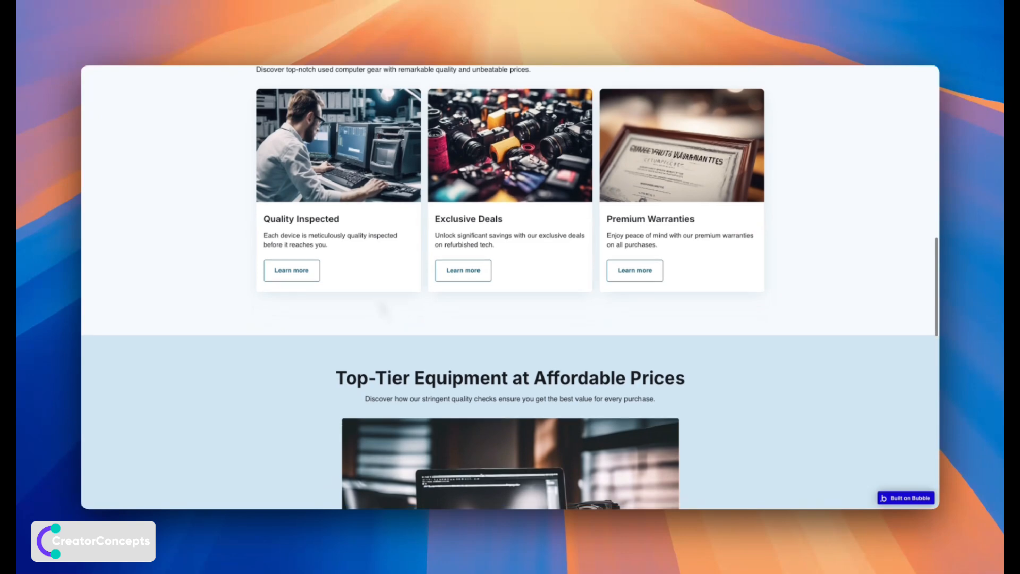
{"action": "scroll", "coordinate": [511, 287], "scroll_direction": "down", "scroll_amount": 7}
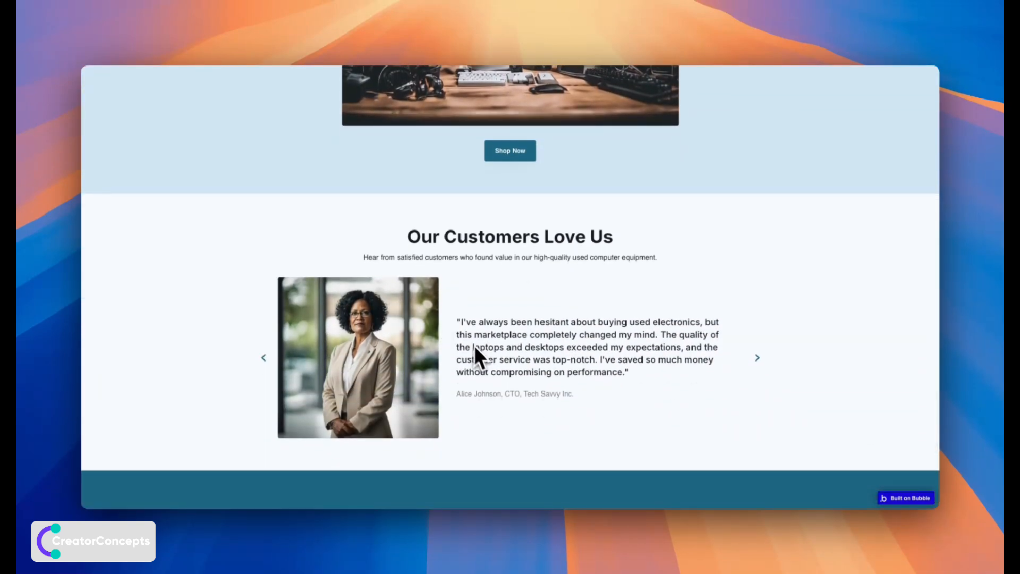
{"action": "scroll", "coordinate": [627, 411], "scroll_direction": "down", "scroll_amount": 2}
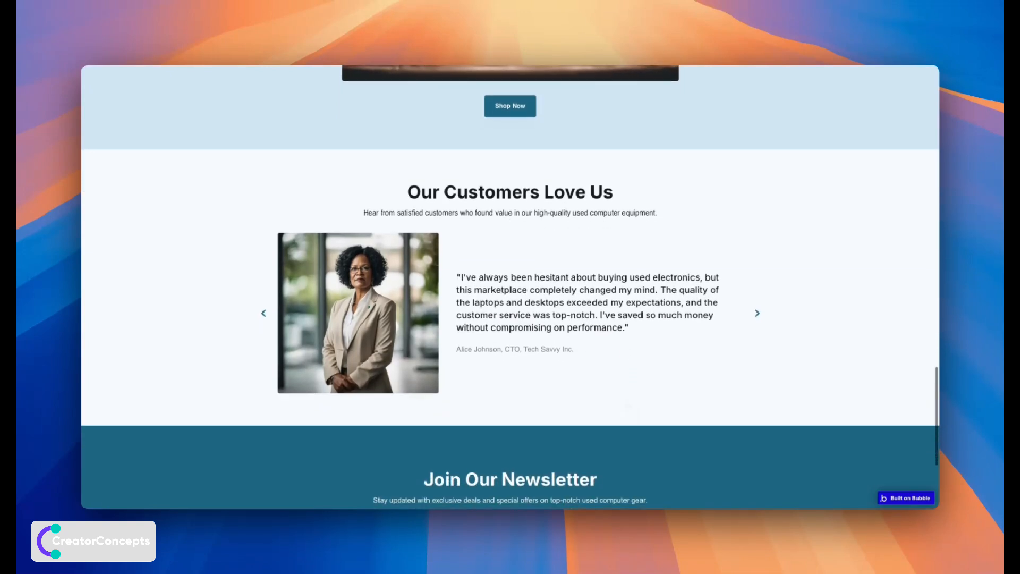
{"action": "scroll", "coordinate": [630, 409], "scroll_direction": "down", "scroll_amount": 2}
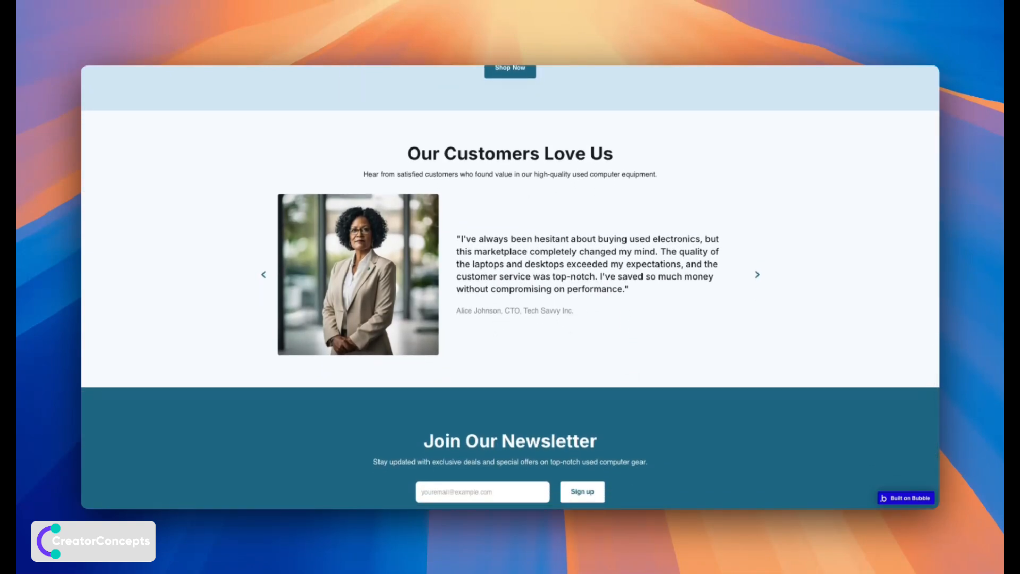
{"action": "scroll", "coordinate": [510, 286], "scroll_direction": "down", "scroll_amount": 2}
{"action": "scroll", "coordinate": [510, 287], "scroll_direction": "down", "scroll_amount": 3}
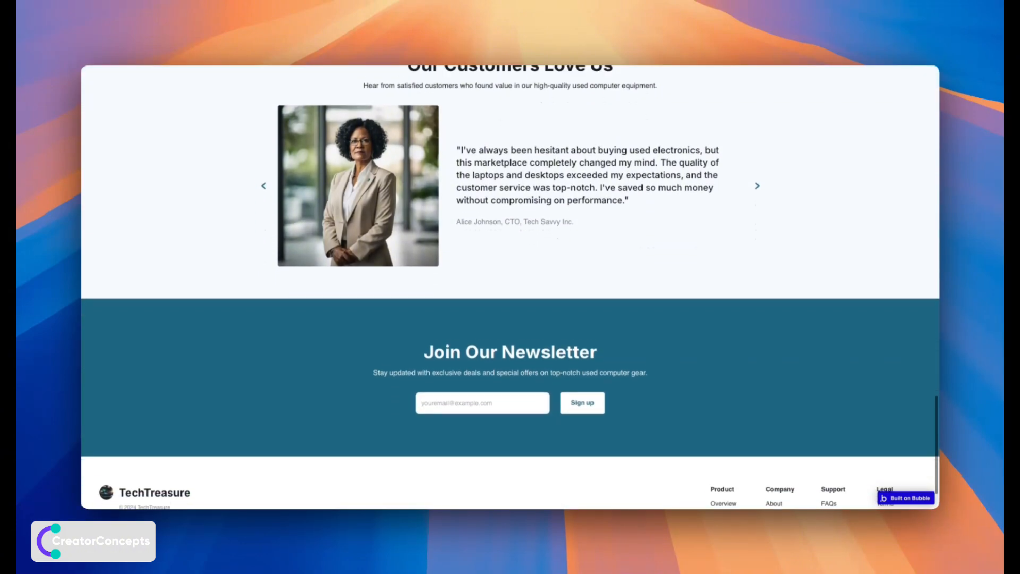
{"action": "scroll", "coordinate": [629, 409], "scroll_direction": "down", "scroll_amount": 4}
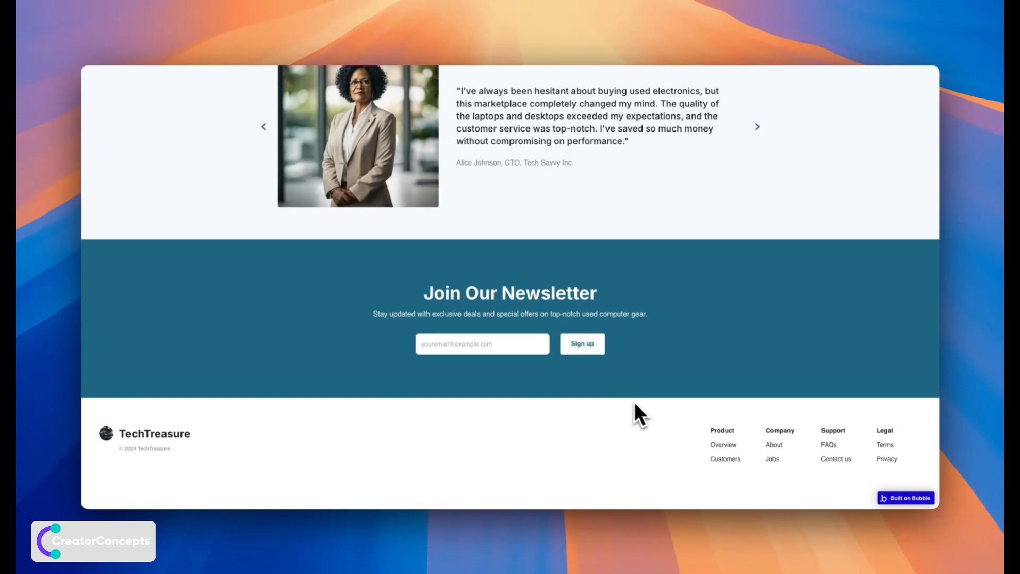
Check the newsletter and footer at the end of the previewed page and return to its beginning
{"action": "scroll", "coordinate": [647, 429], "scroll_direction": "down", "scroll_amount": 1}
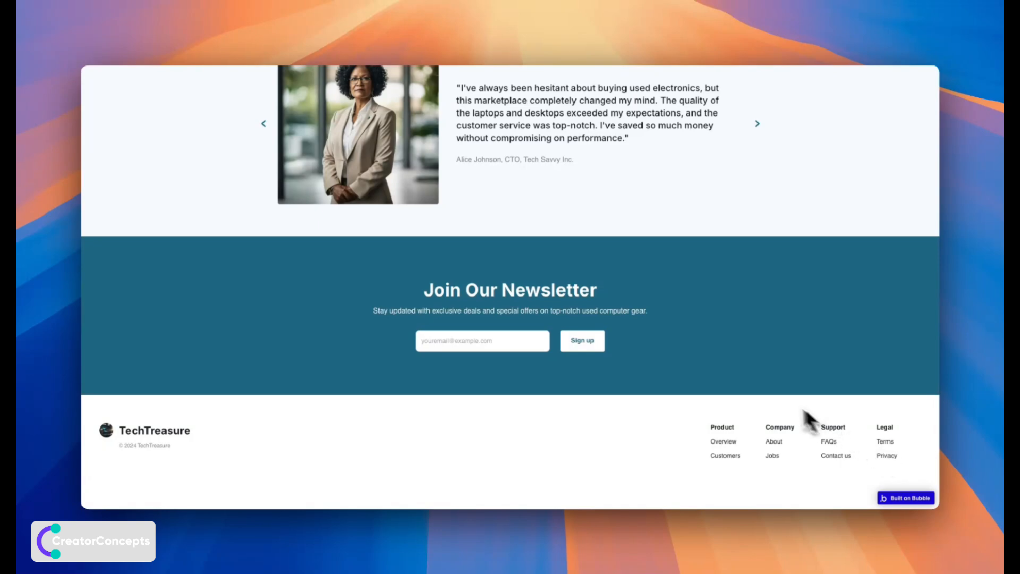
{"action": "scroll", "coordinate": [647, 374], "scroll_direction": "up", "scroll_amount": 10}
{"action": "scroll", "coordinate": [647, 372], "scroll_direction": "up", "scroll_amount": 15}
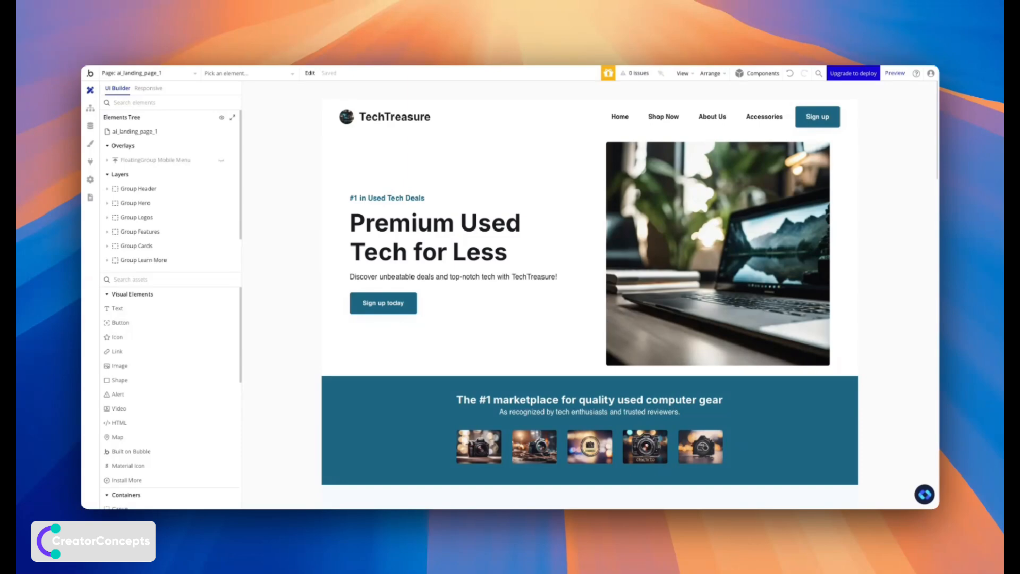
Inspect the image source properties of the fifth logo below the #1 marketplace heading in the editor, and close the property editor
{"action": "scroll", "coordinate": [908, 169], "scroll_direction": "down", "scroll_amount": 5}
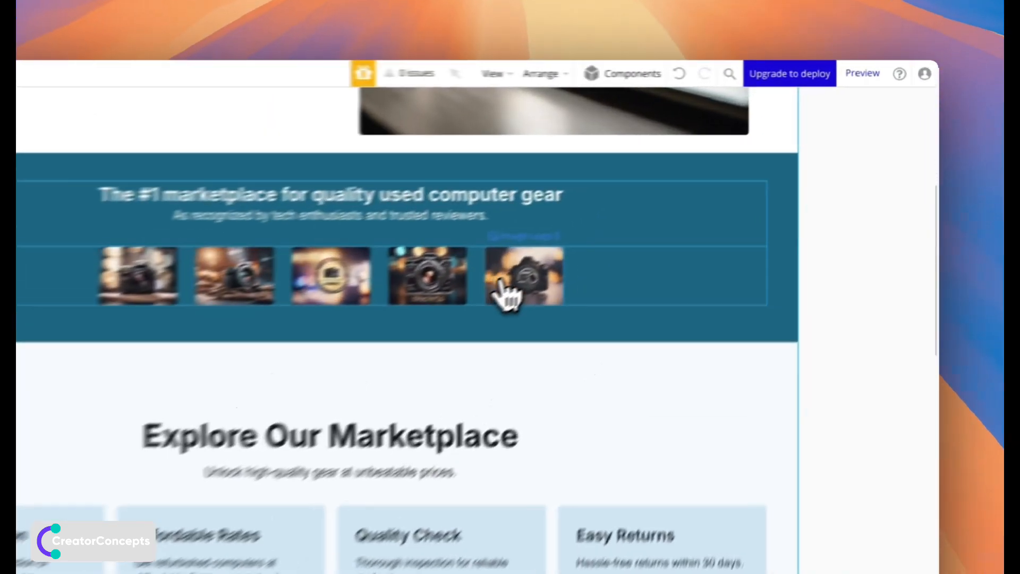
{"action": "left_click", "coordinate": [700, 189]}
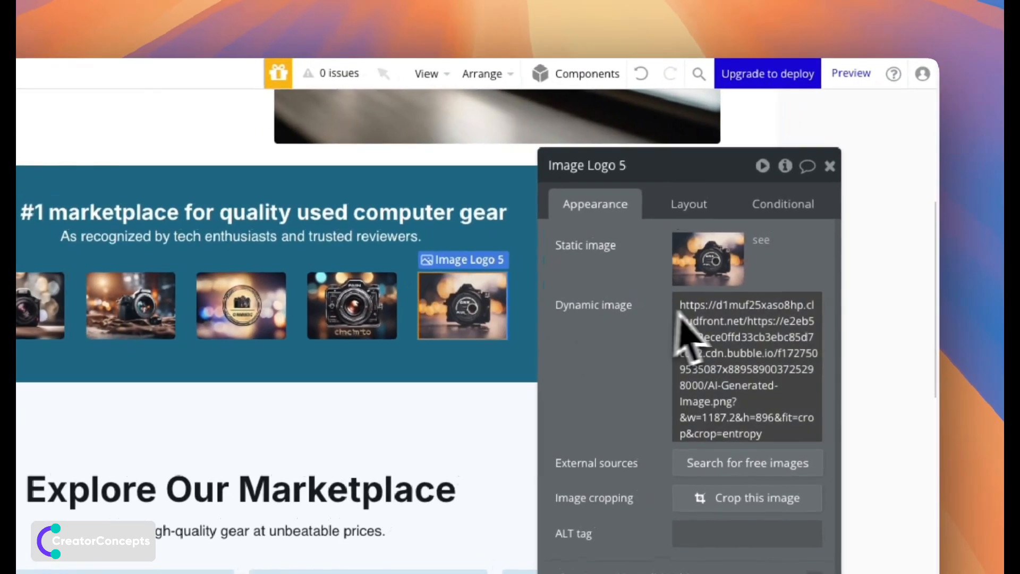
{"action": "left_click", "coordinate": [512, 430]}
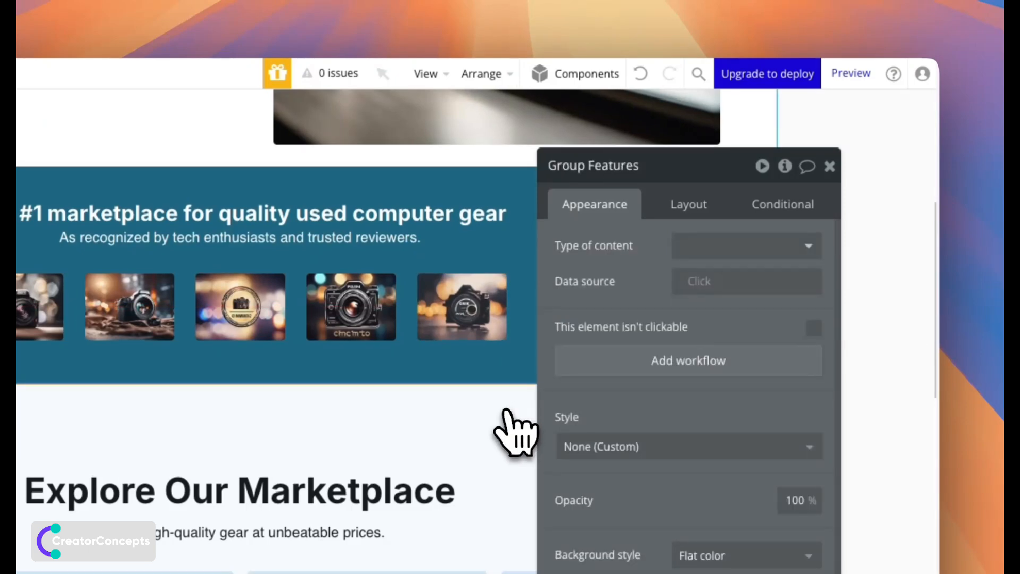
{"action": "scroll", "coordinate": [511, 431], "scroll_direction": "up", "scroll_amount": 5}
{"action": "left_click", "coordinate": [830, 166]}
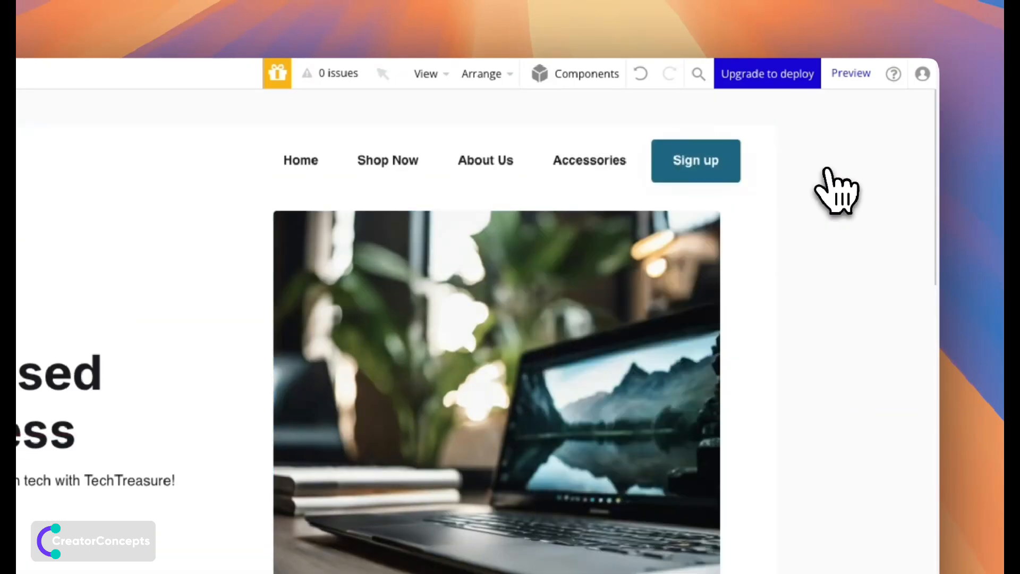
Add a workflow to the header's Sign up button that navigates to the signup page when it is clicked
{"action": "left_click", "coordinate": [714, 172]}
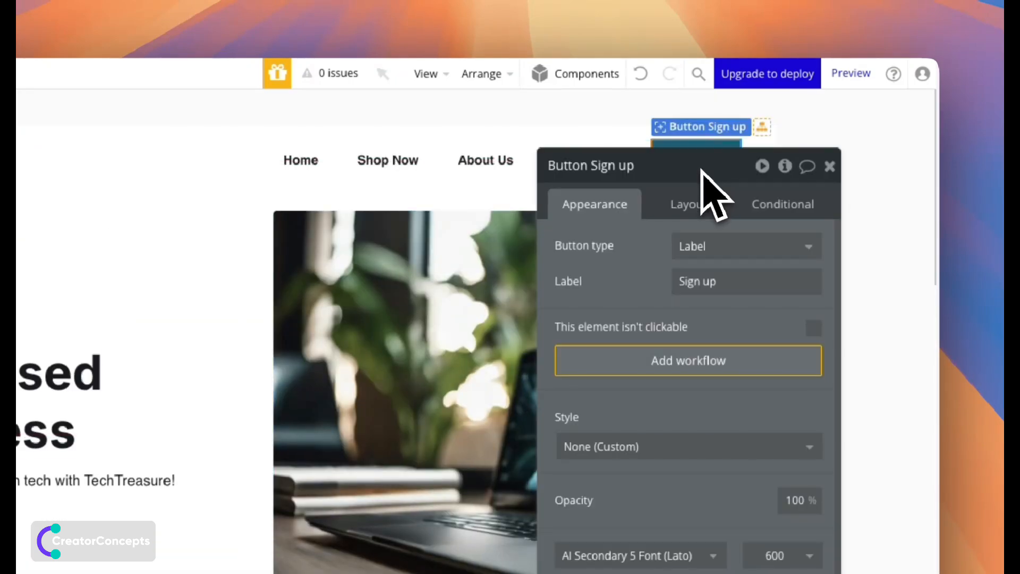
{"action": "left_click", "coordinate": [677, 364]}
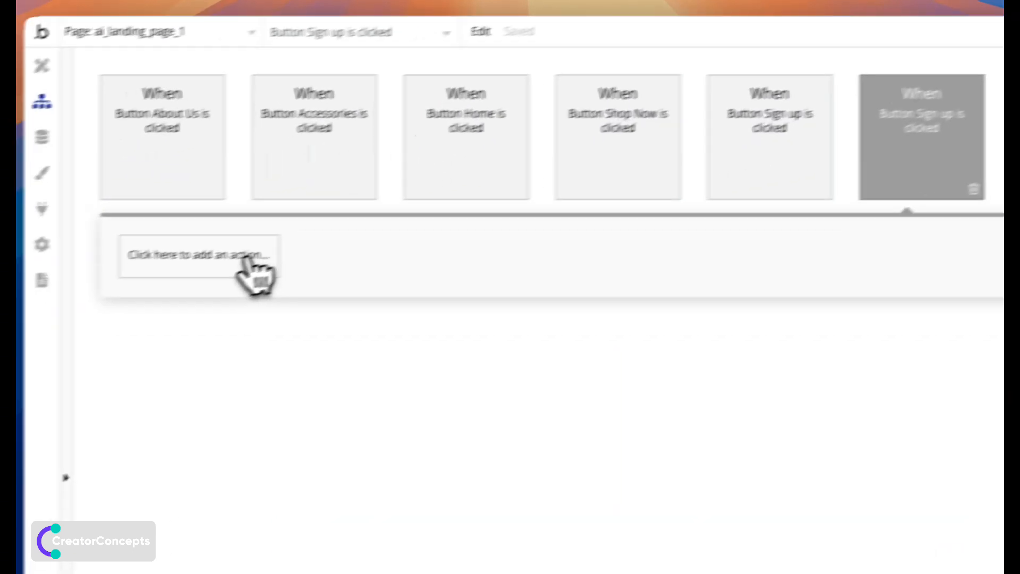
{"action": "left_click", "coordinate": [242, 311]}
{"action": "mouse_move", "coordinate": [268, 343]}
{"action": "left_click", "coordinate": [331, 316]}
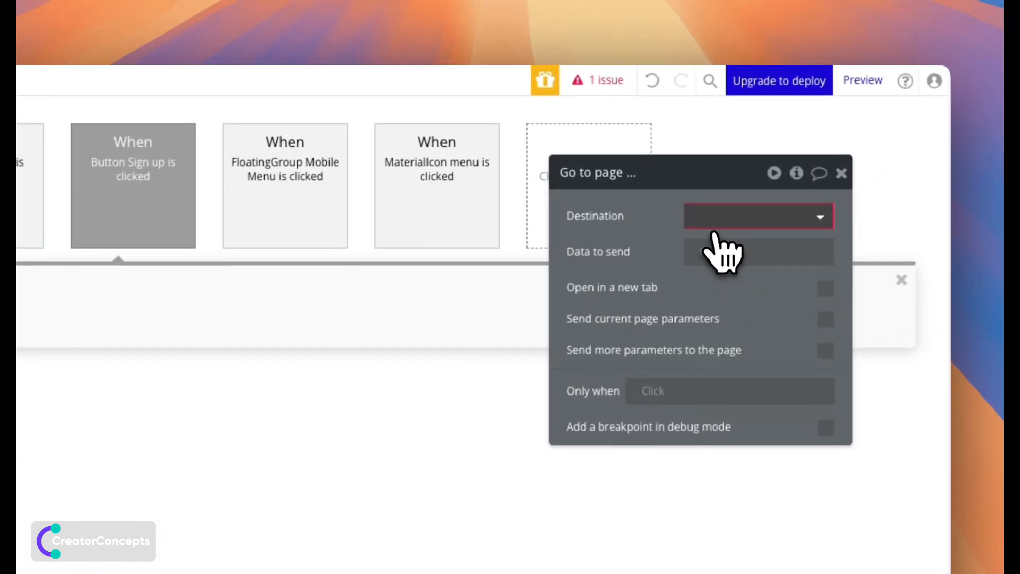
{"action": "left_click", "coordinate": [714, 223]}
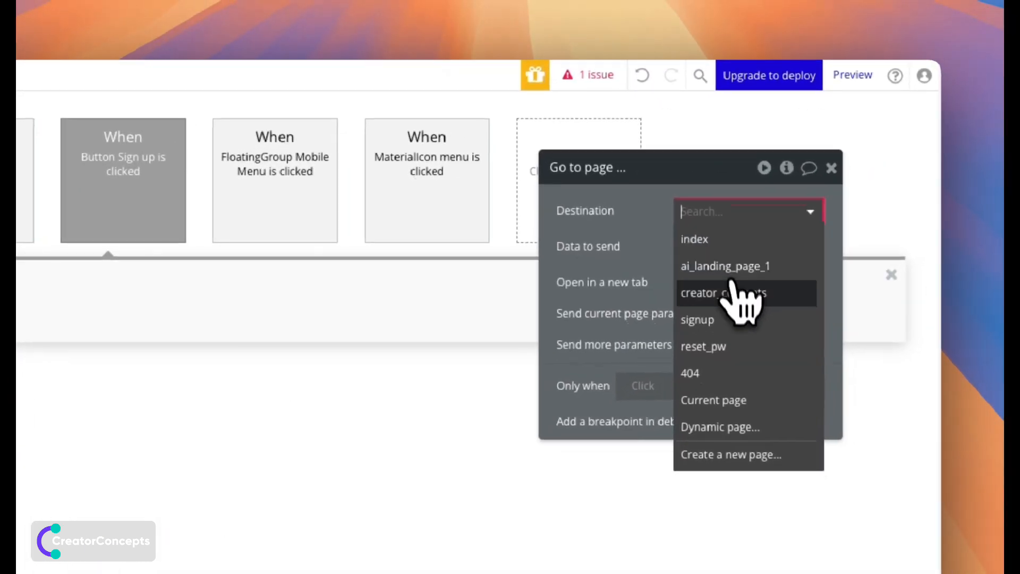
{"action": "left_click", "coordinate": [739, 325]}
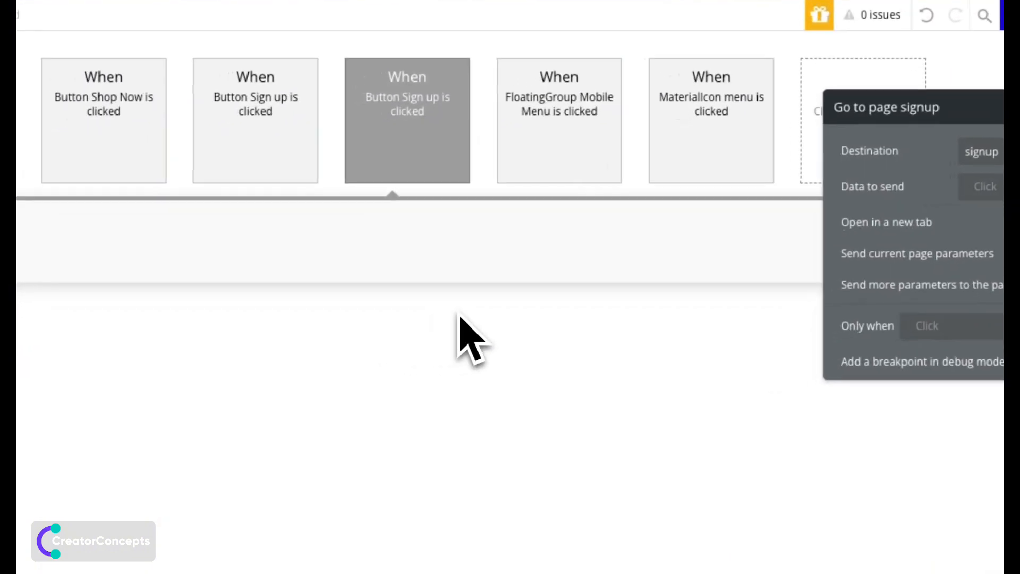